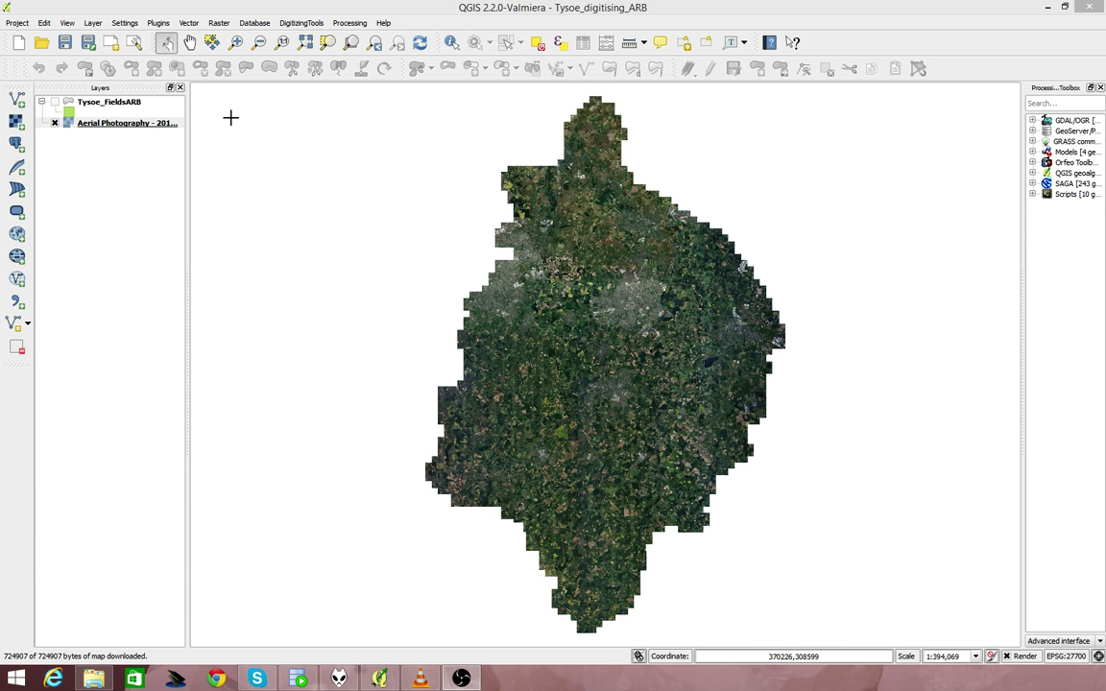
- Show the Tysoe_FieldsARB layer and style its polygons as Outline: Simple line with a 1 mm pen width
click(56, 108)
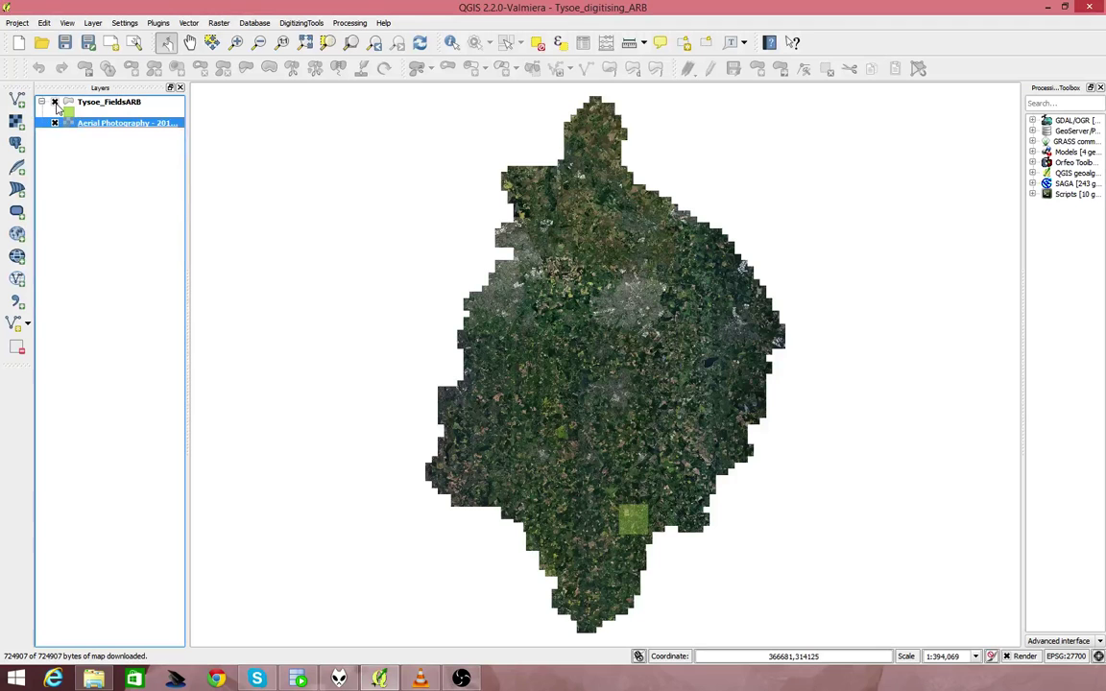
click(106, 107)
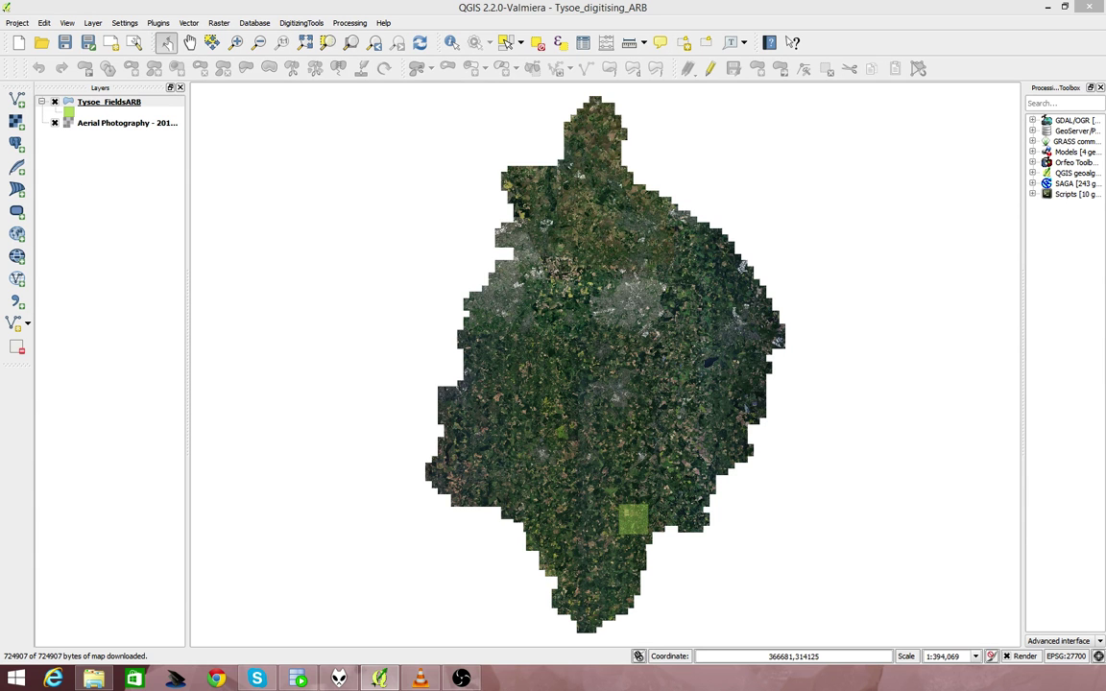
drag(533, 491, 533, 168)
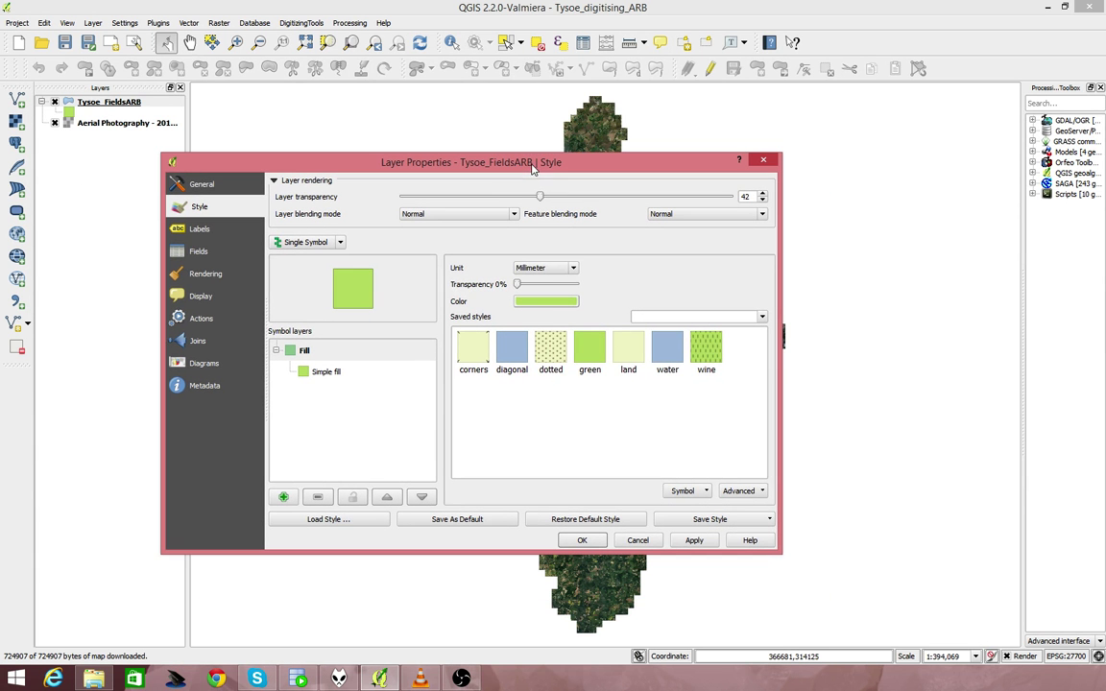
click(328, 373)
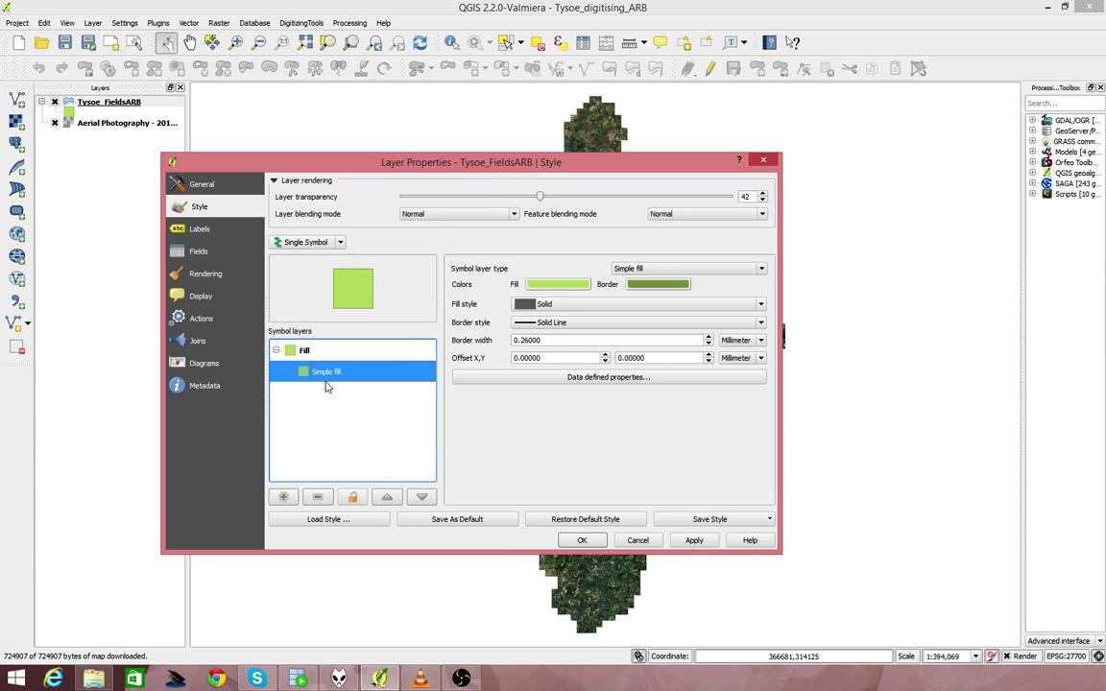
click(698, 270)
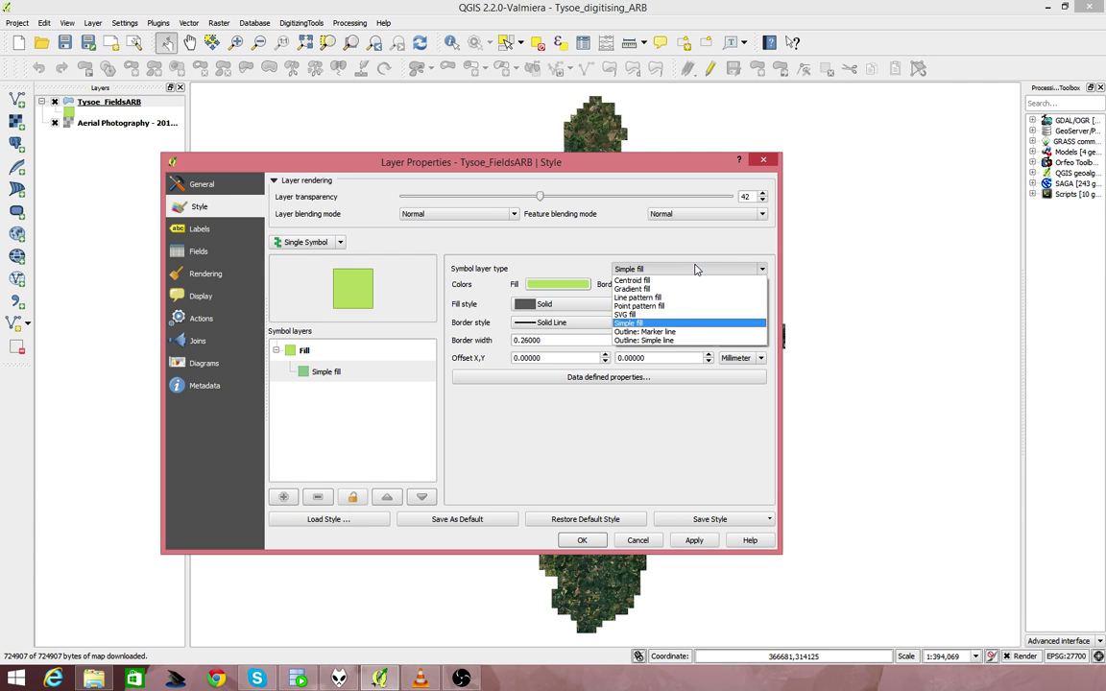
click(677, 342)
double_click(674, 302)
text(1)
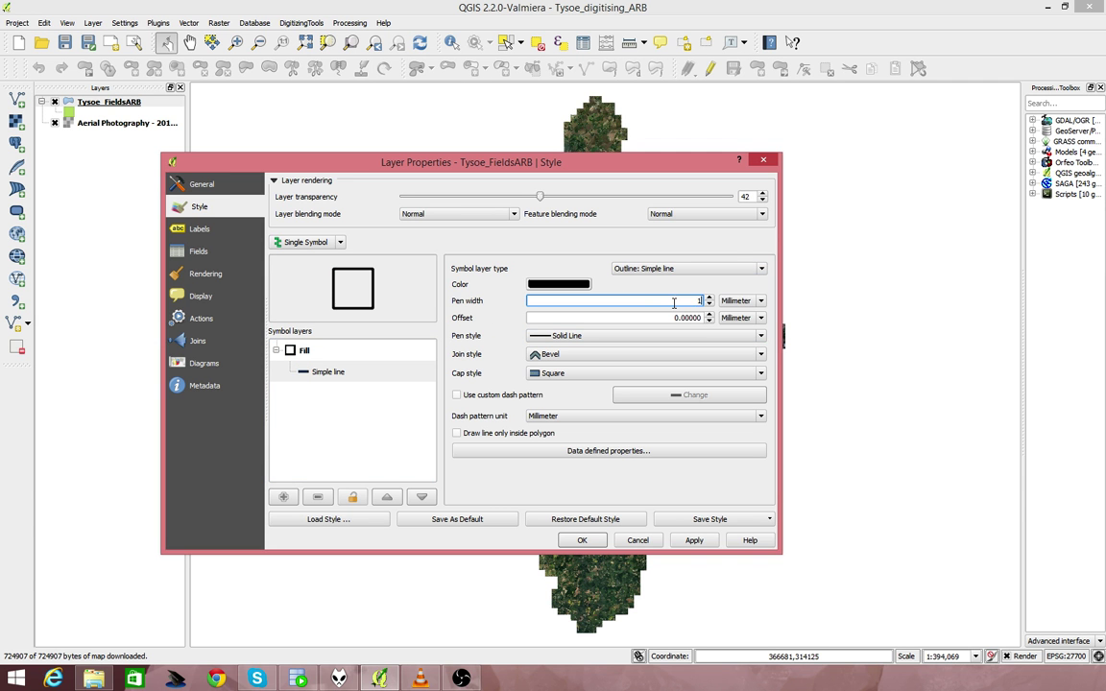
click(694, 541)
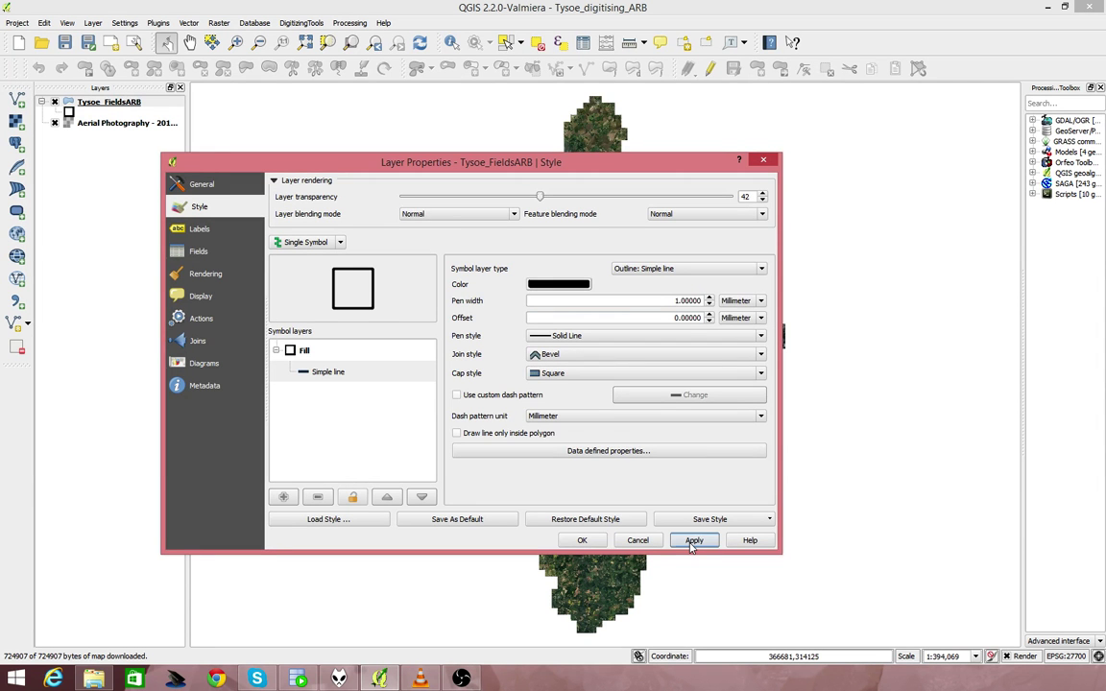
click(580, 542)
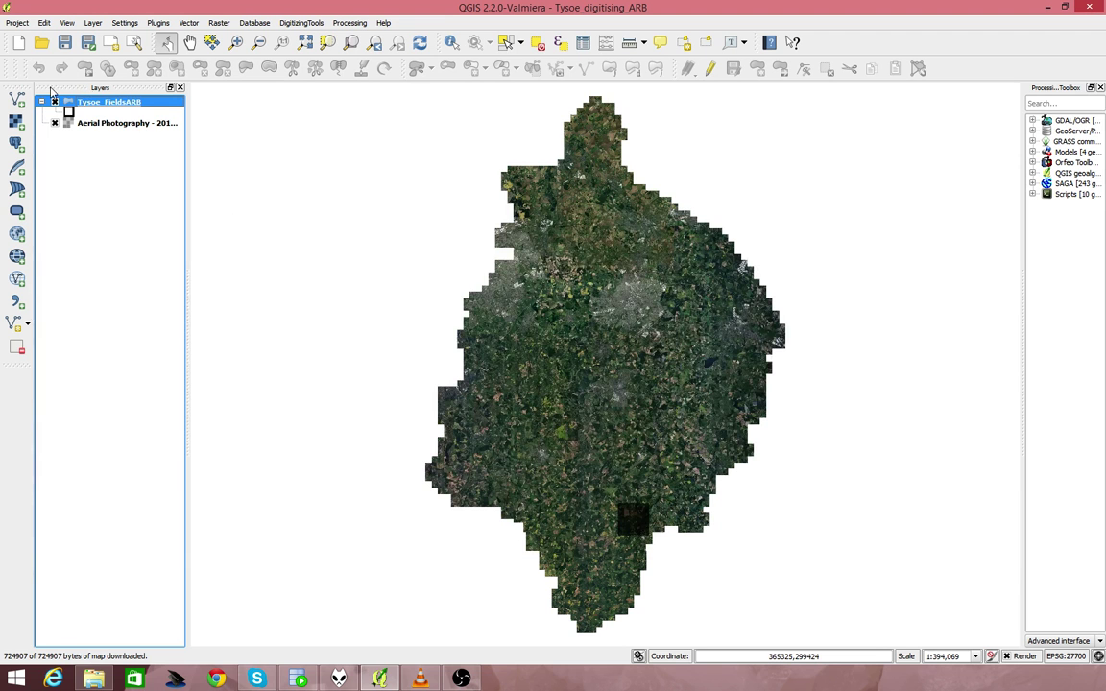
- Hide the Tysoe_FieldsARB layer and zoom the map to that layer's extent
click(55, 101)
right_click(97, 107)
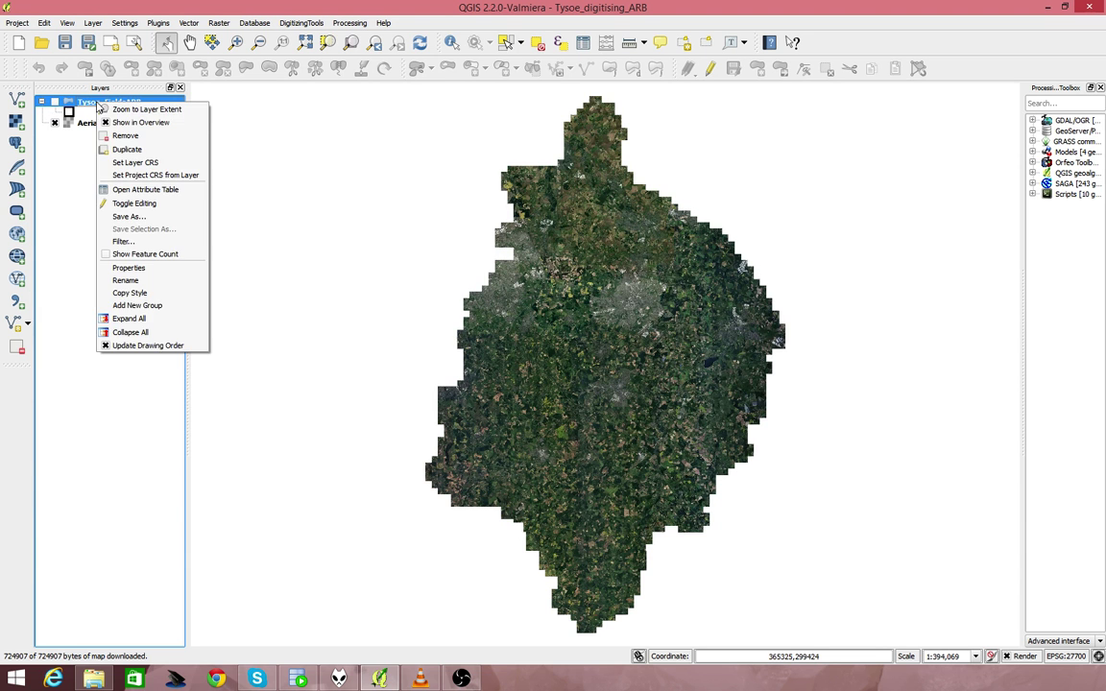
click(113, 110)
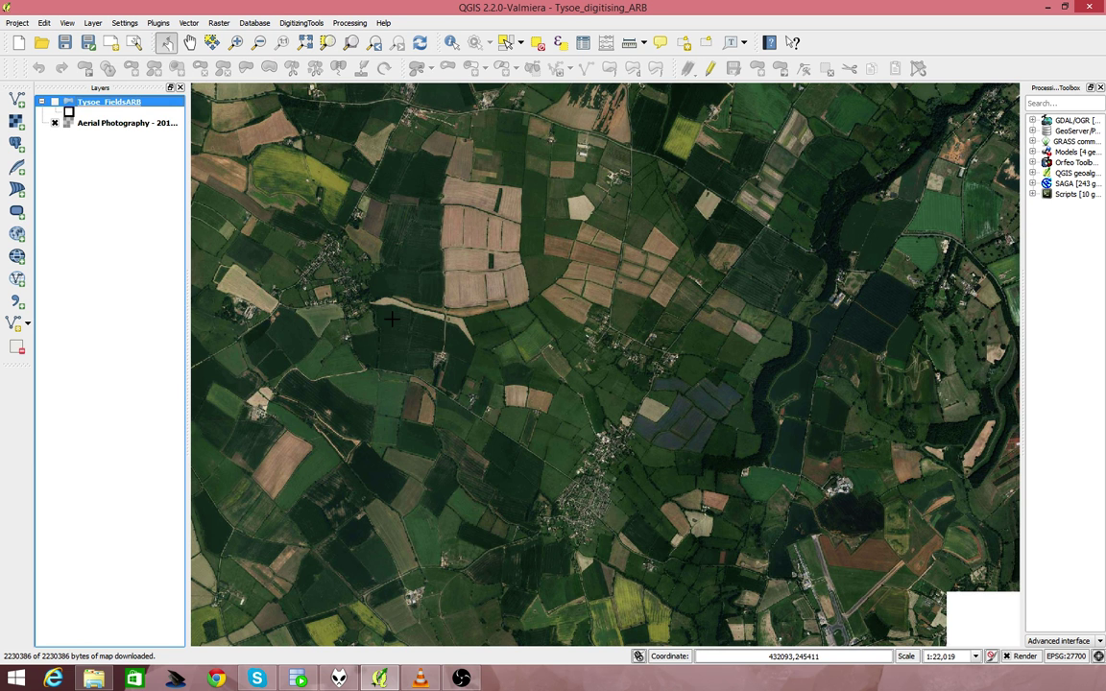
- Switch the Tysoe_FieldsARB layer on and off repeatedly to compare its outlines with the aerial photography, leaving it switched on
click(54, 101)
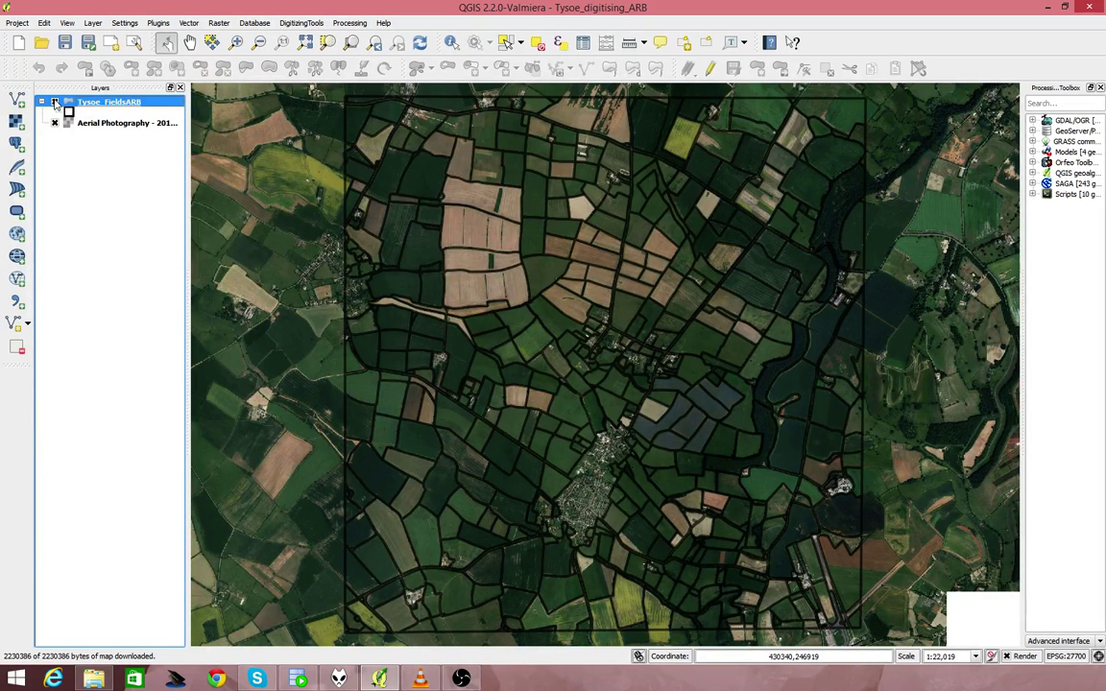
click(55, 103)
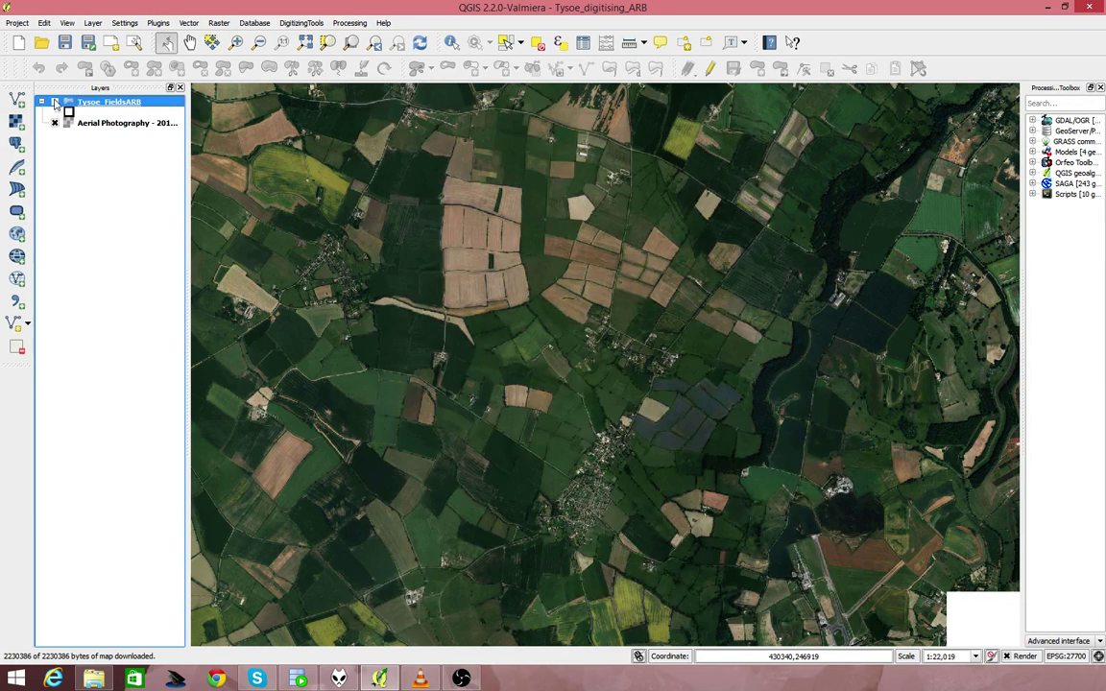
click(55, 103)
click(54, 103)
click(54, 102)
click(54, 103)
click(55, 102)
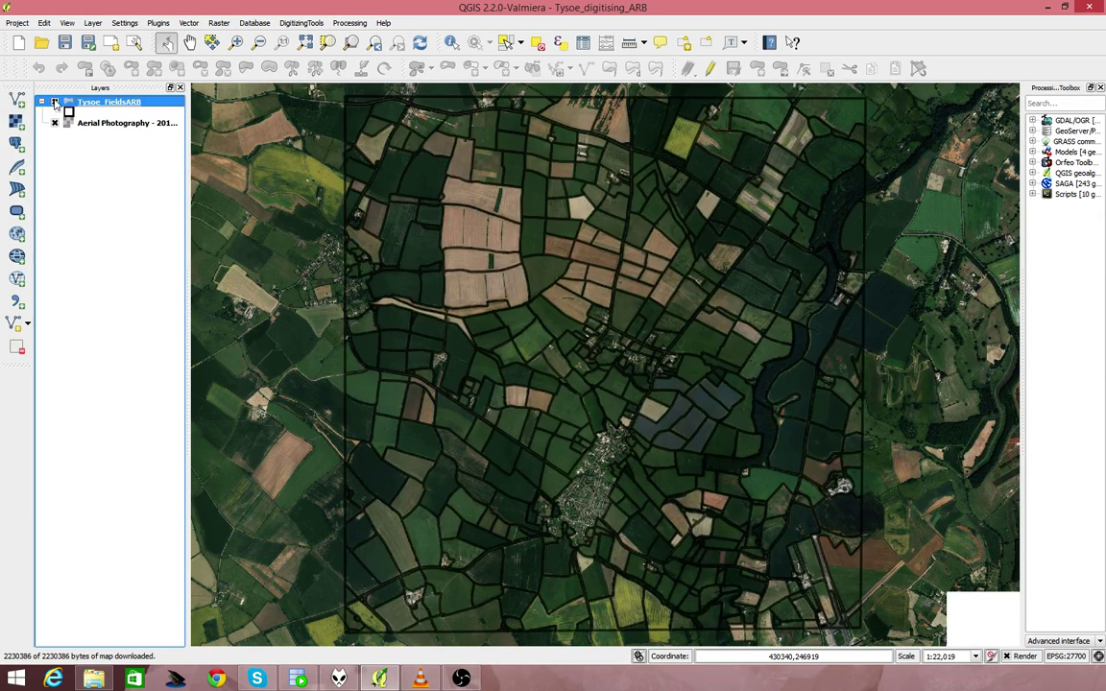
- Select the combined village and roads polygon, examine its boundary up close around the northern village, and clear the selection
click(506, 42)
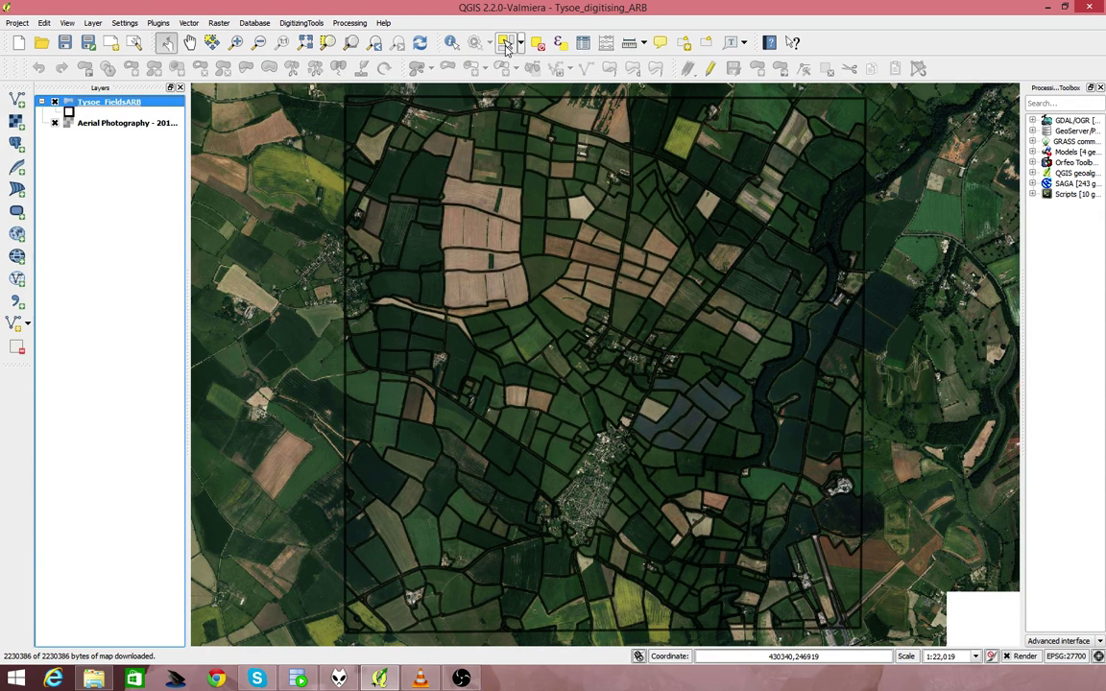
click(595, 501)
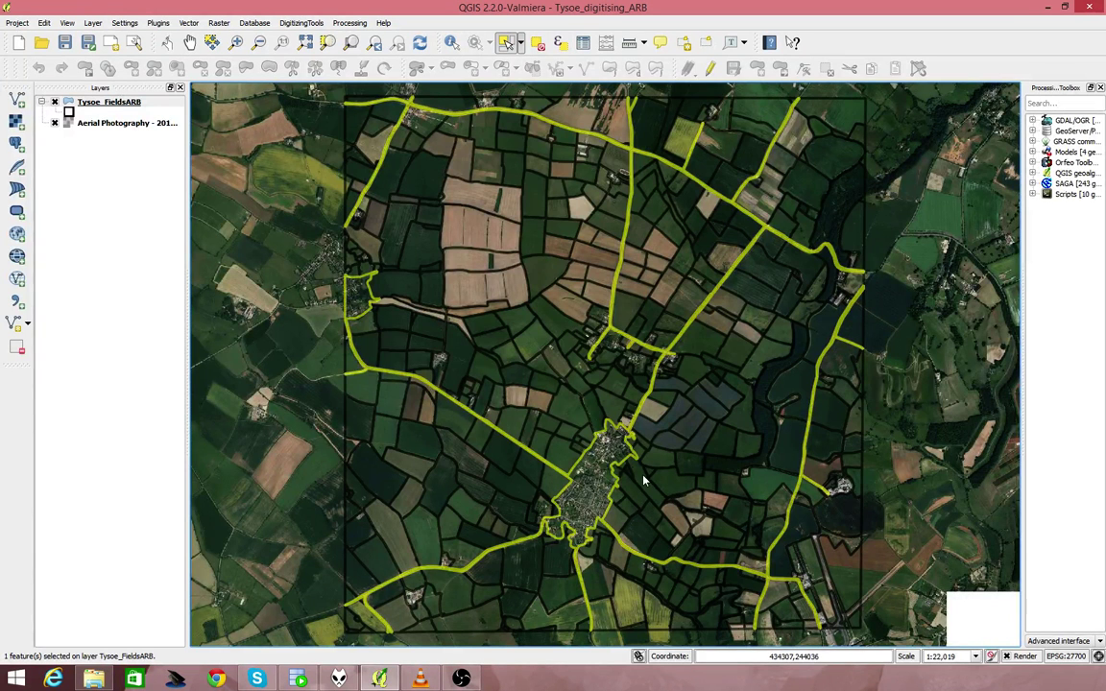
click(236, 43)
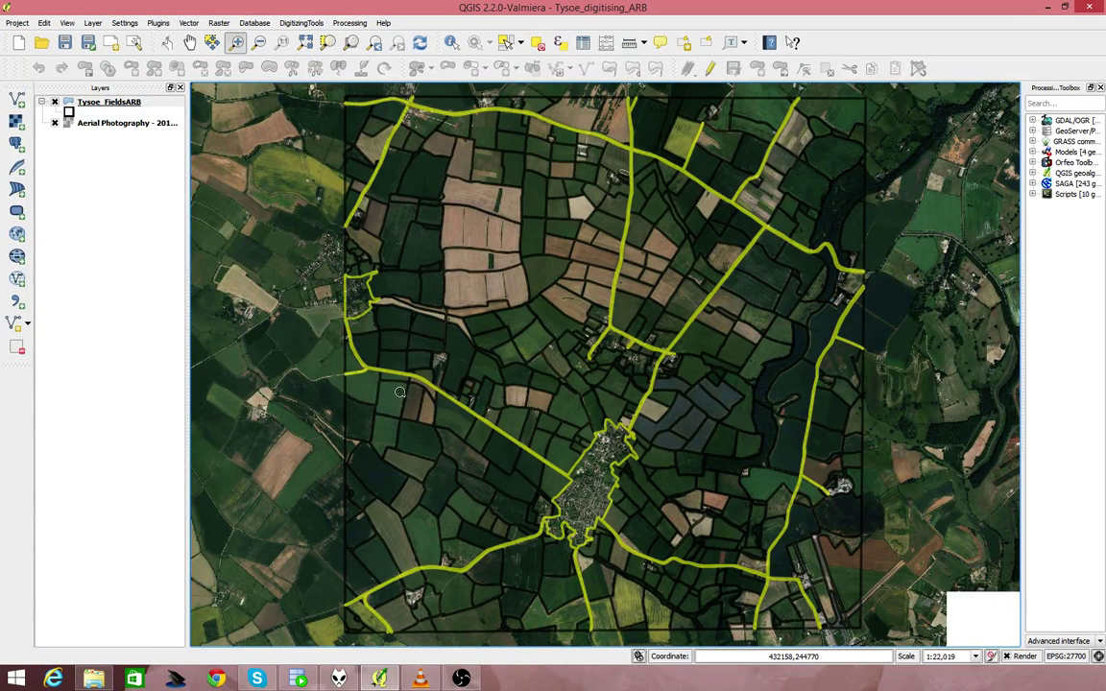
drag(478, 361, 592, 446)
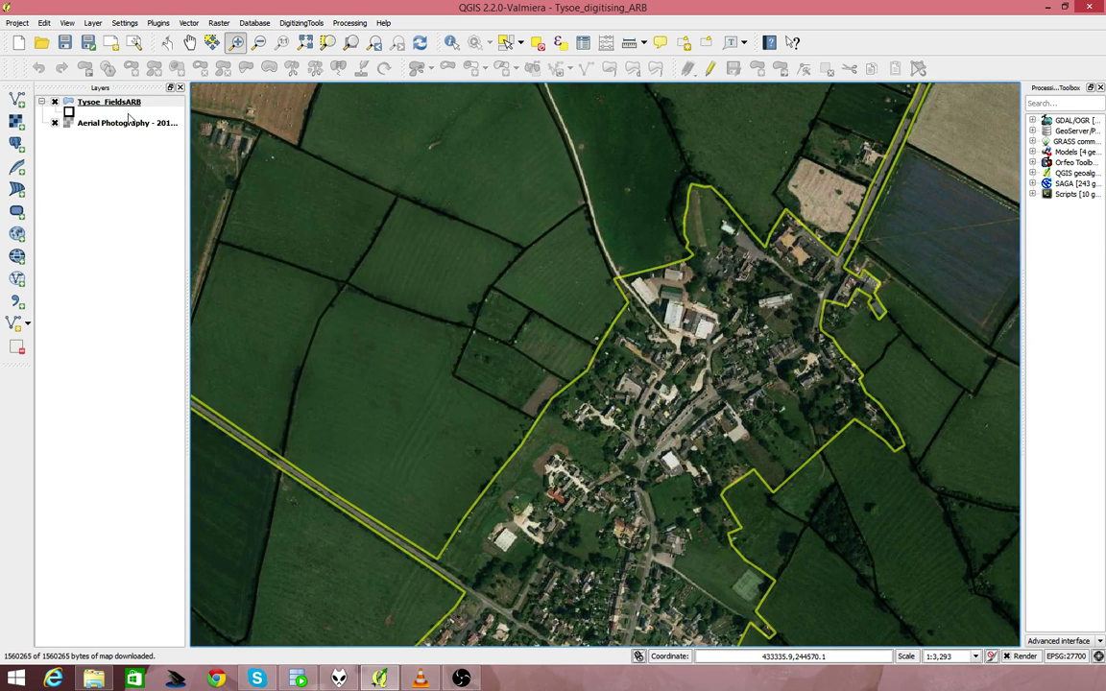
click(538, 43)
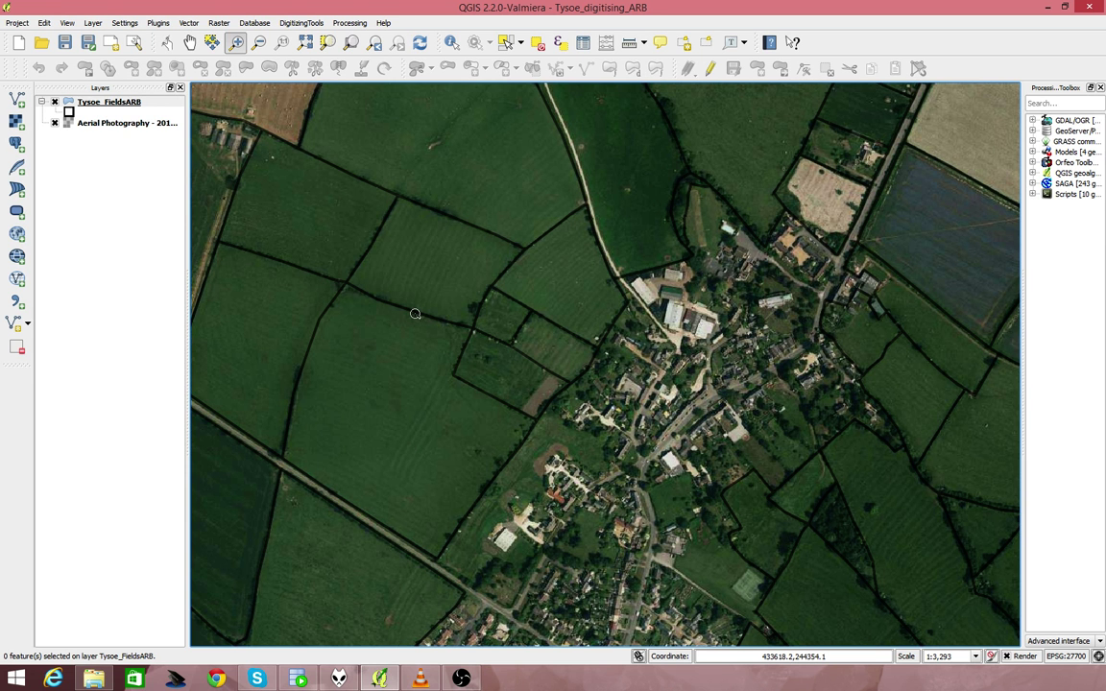
- Select the field just southeast of the farm buildings, in the area northwest of the village
click(190, 43)
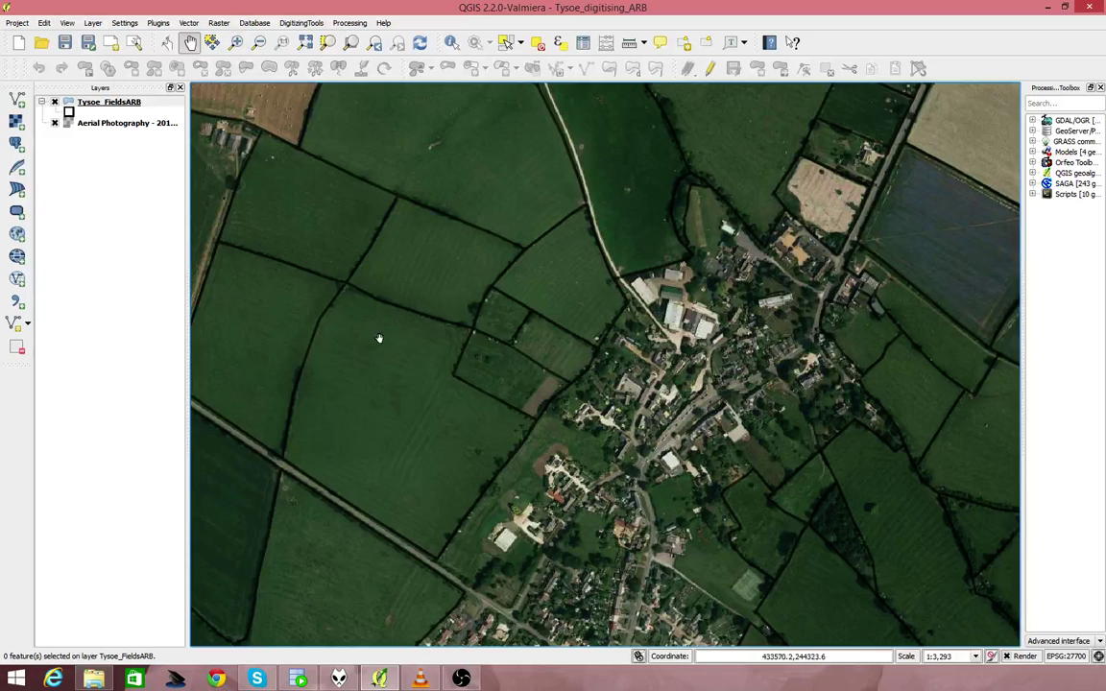
click(644, 384)
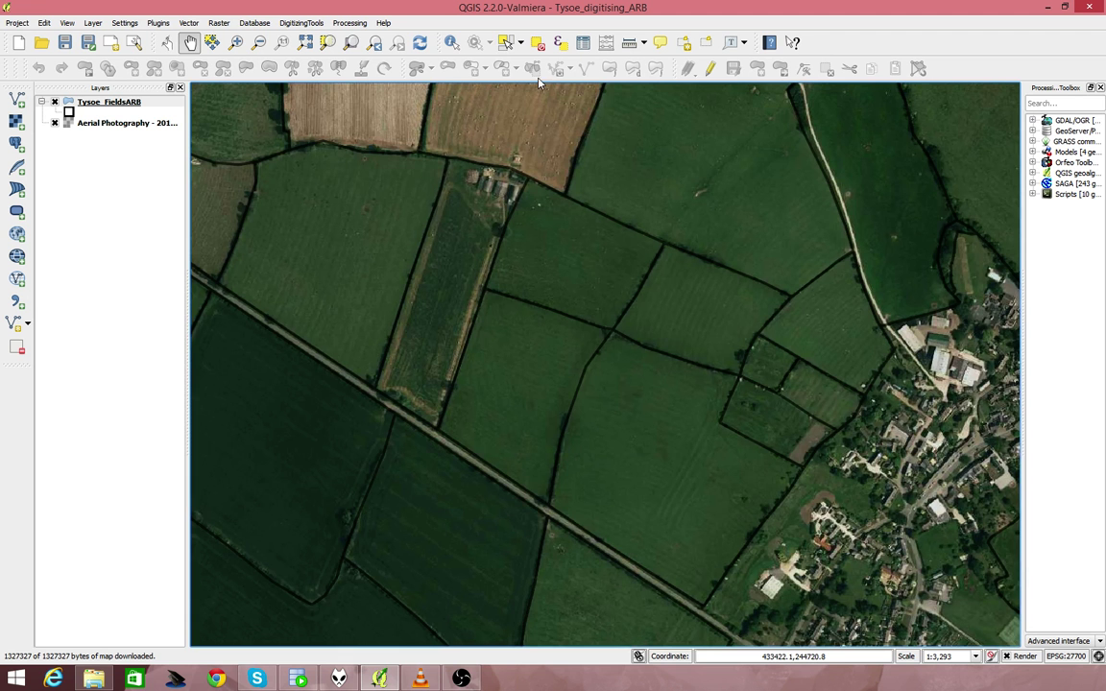
click(506, 43)
click(562, 283)
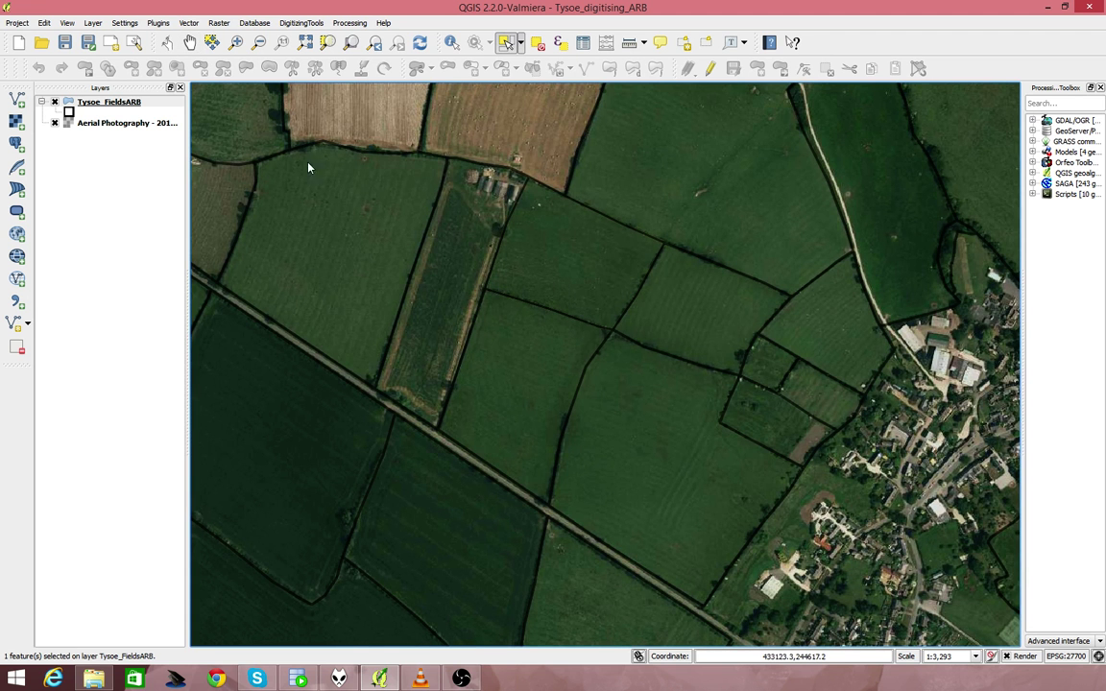
- Change the Tysoe_FieldsARB layer's symbol layer type from outline to Simple fill and apply the style
double_click(124, 102)
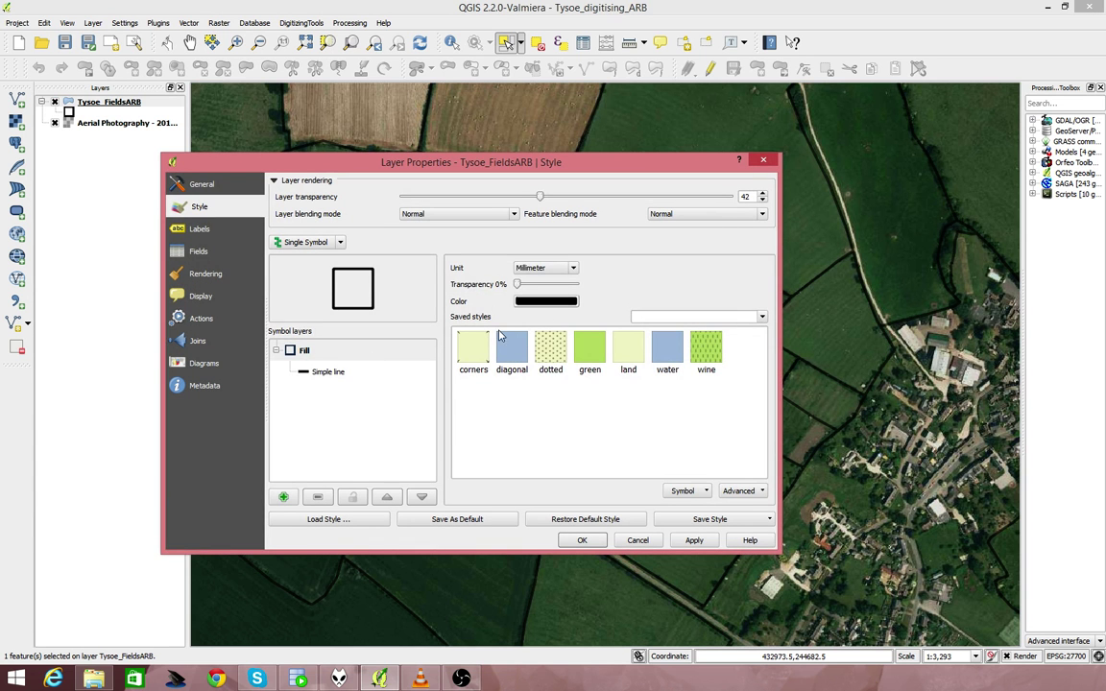
click(324, 372)
click(638, 270)
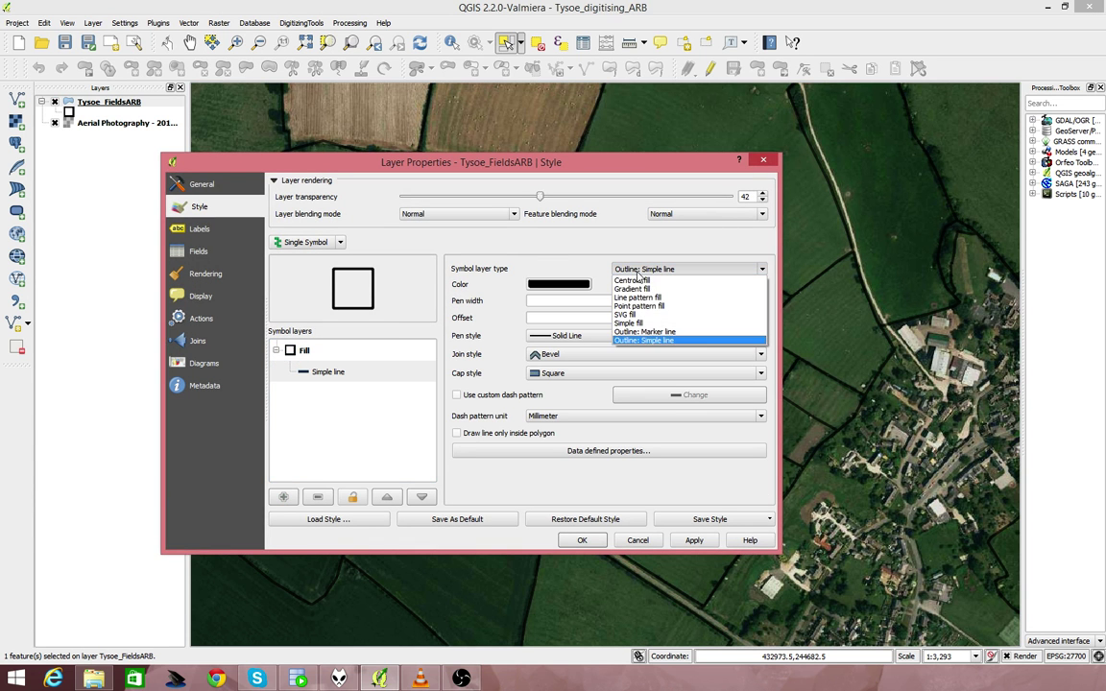
click(662, 324)
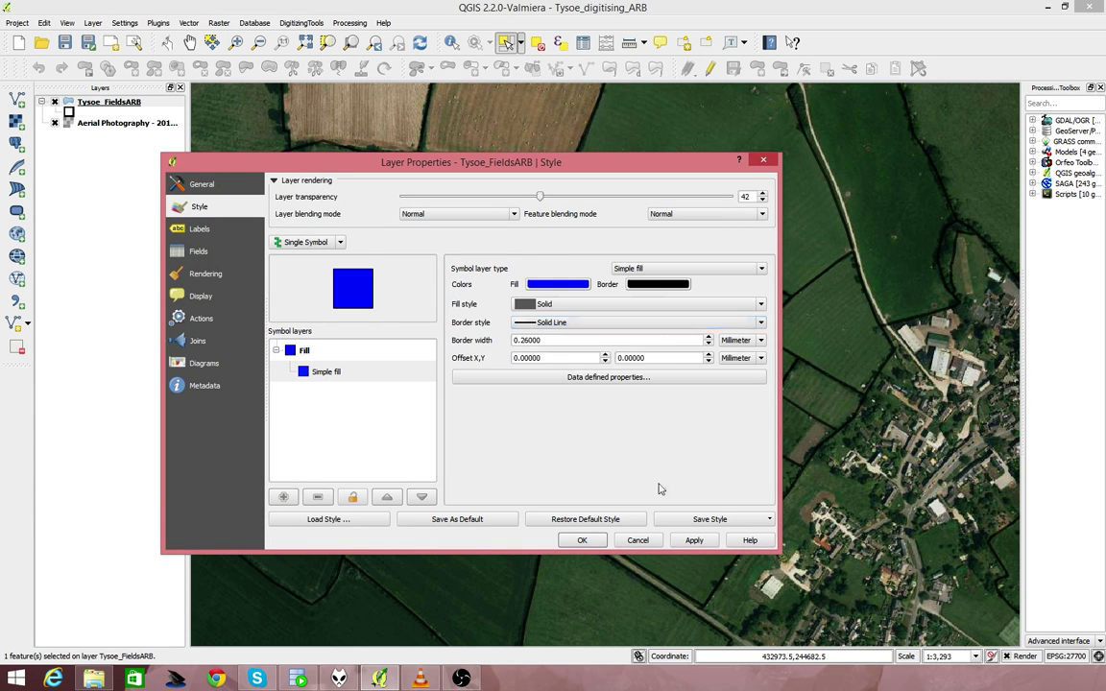
click(580, 539)
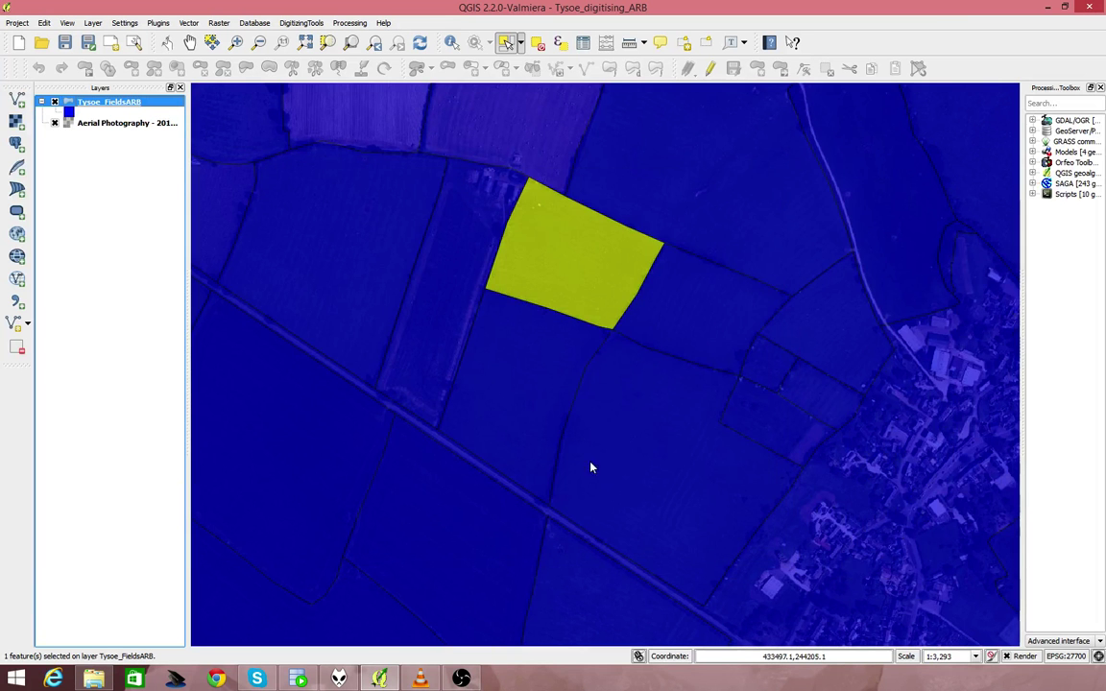
- Select the fields around the village one at a time to check them as individual polygons, ending with the long field north of it
click(612, 387)
click(684, 325)
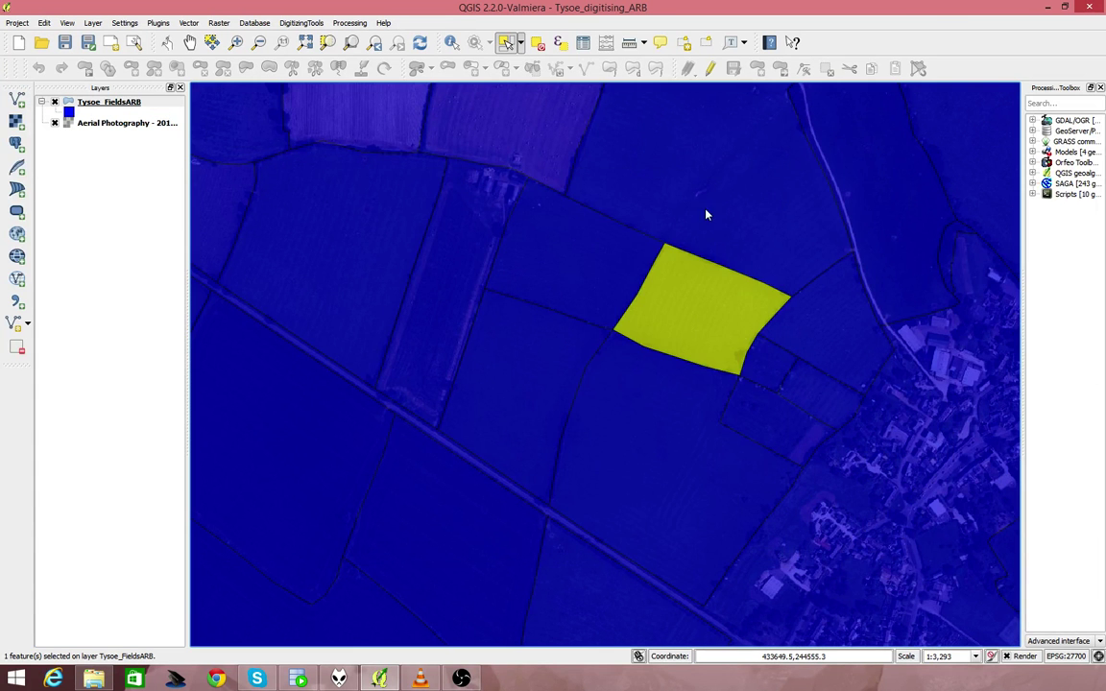
click(639, 192)
click(528, 163)
click(495, 233)
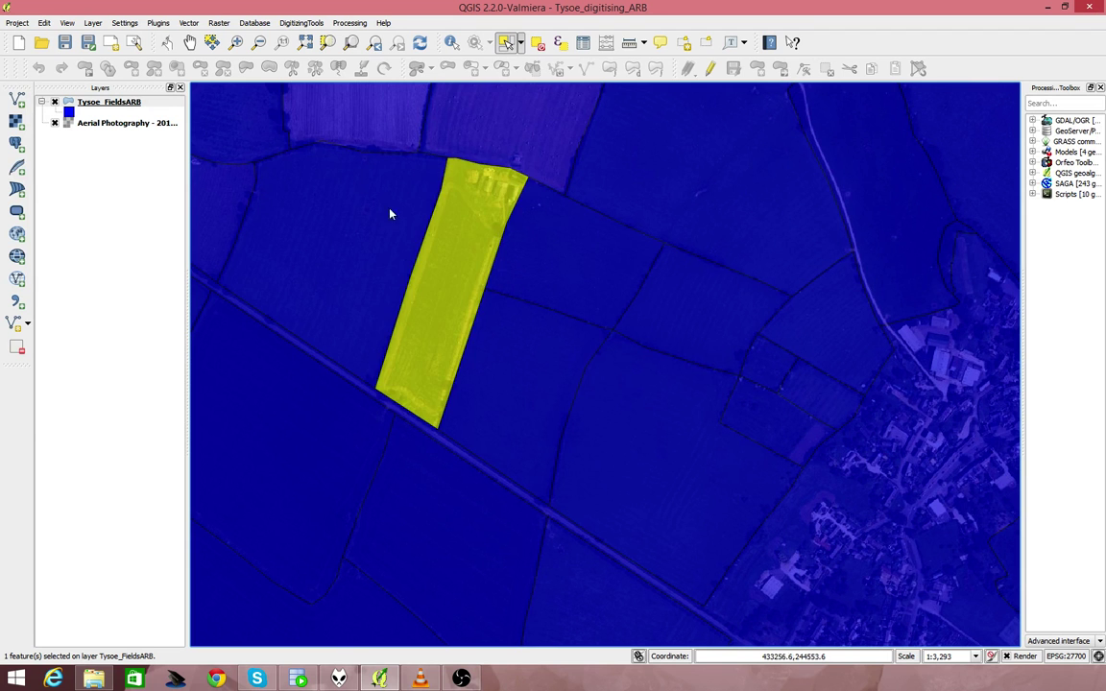
click(374, 175)
click(360, 130)
click(262, 139)
click(228, 217)
click(294, 259)
click(281, 402)
click(457, 480)
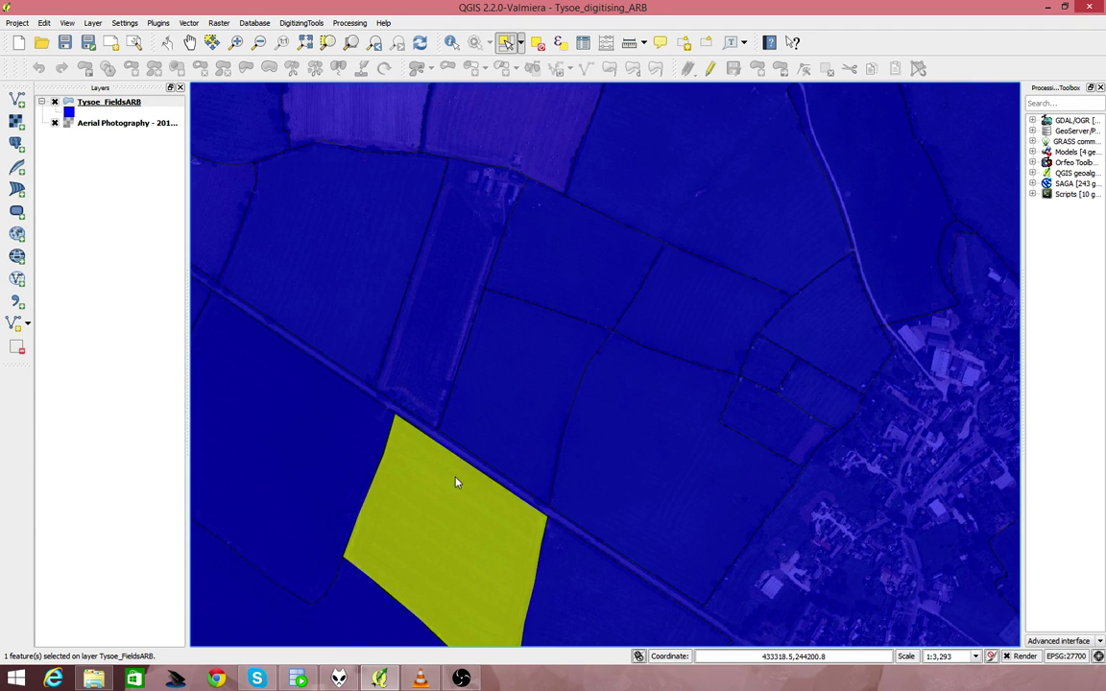
click(543, 411)
click(683, 480)
click(592, 583)
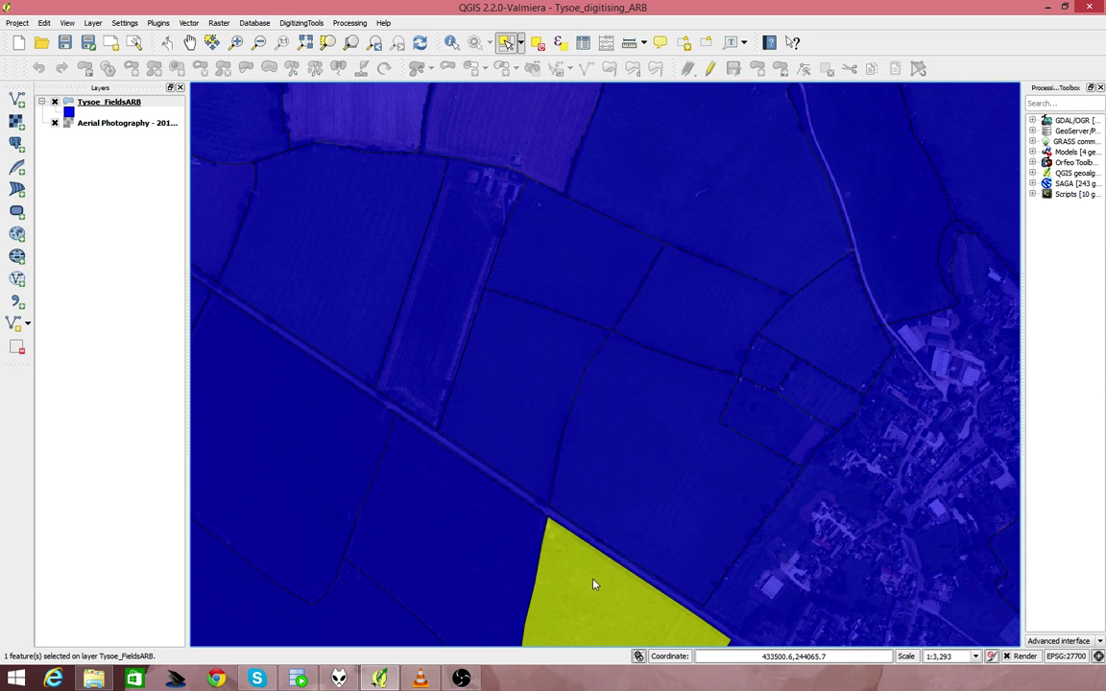
click(476, 497)
click(648, 461)
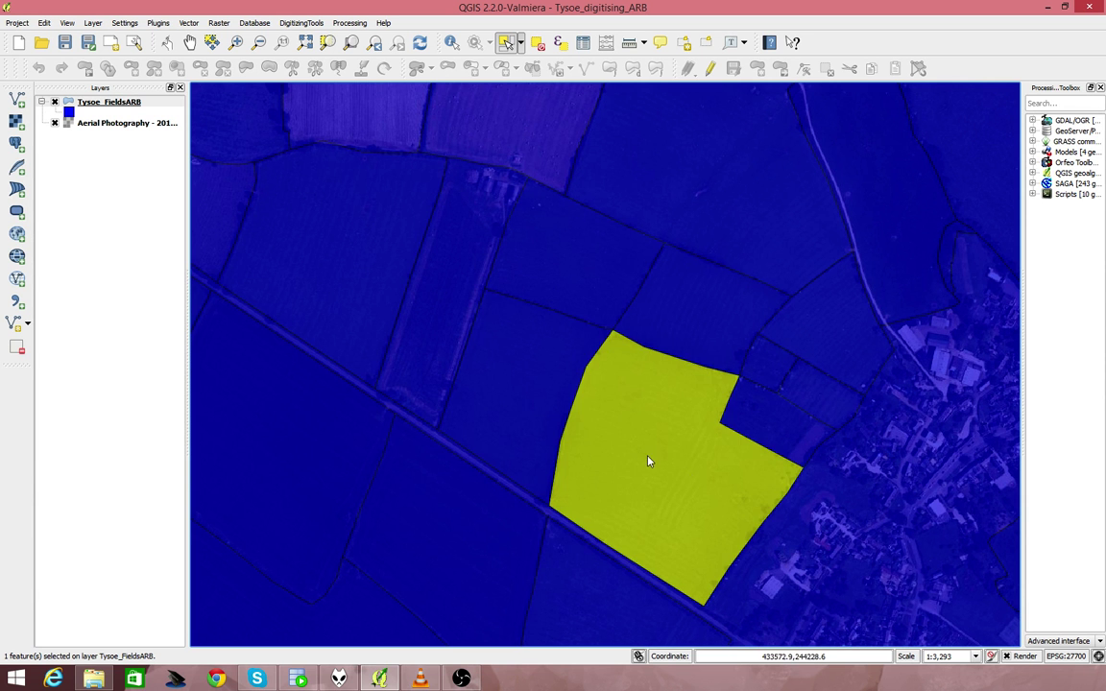
click(824, 509)
click(825, 353)
click(893, 264)
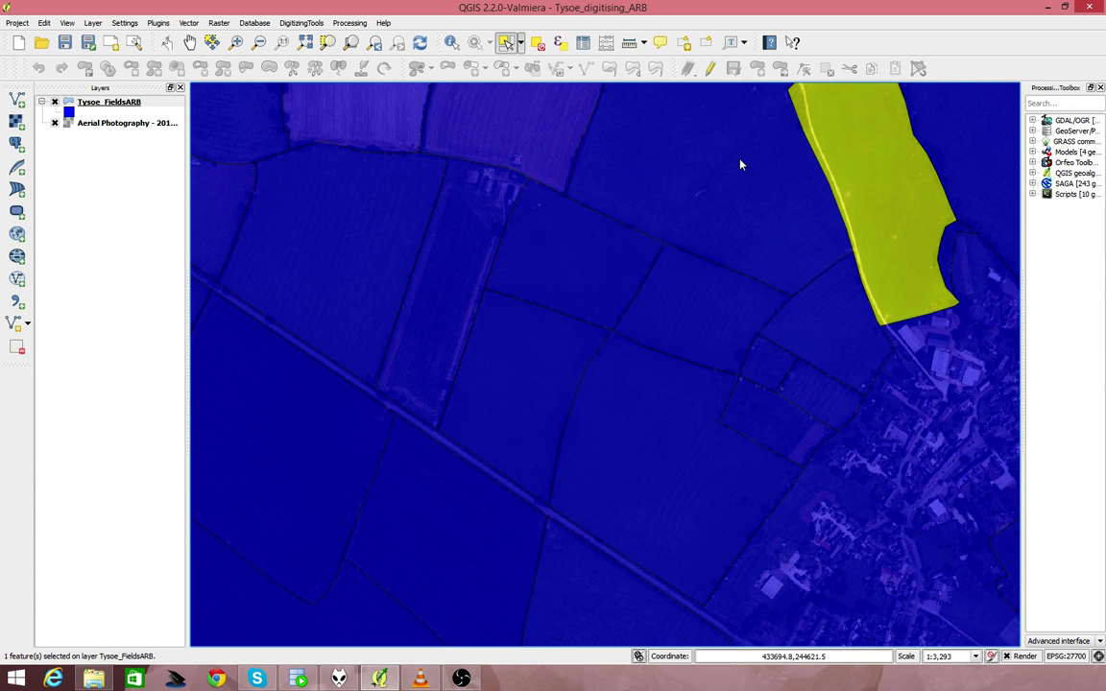
- Identify the large field west of the selected one, examine its derived attributes, and close the results
click(451, 42)
click(669, 202)
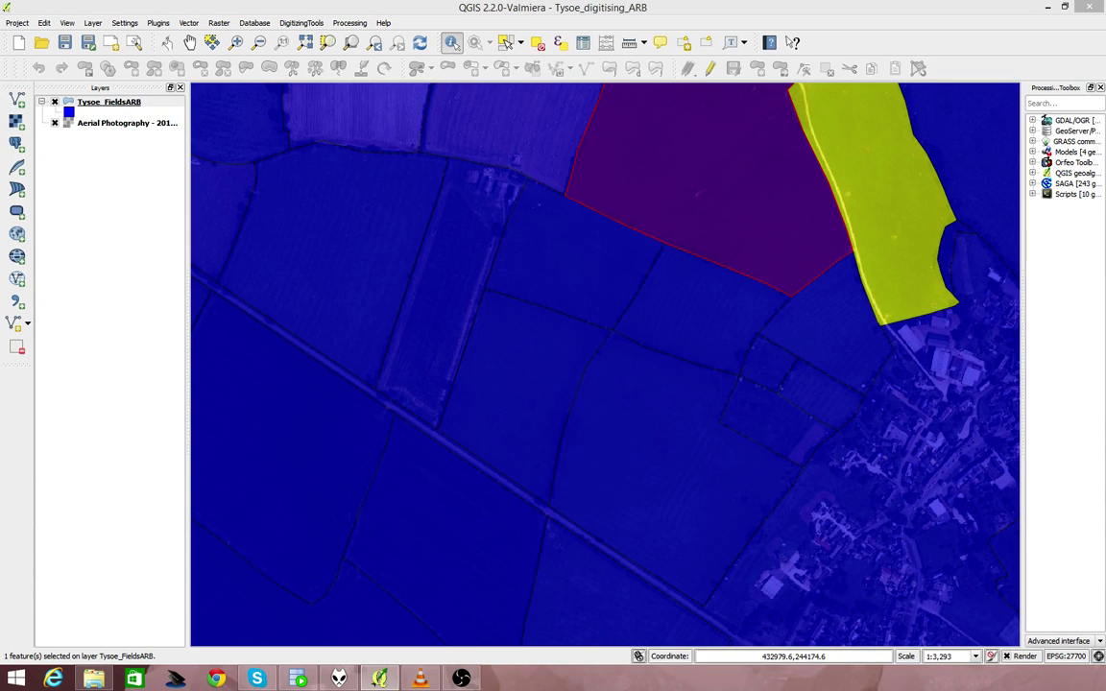
drag(591, 376, 552, 293)
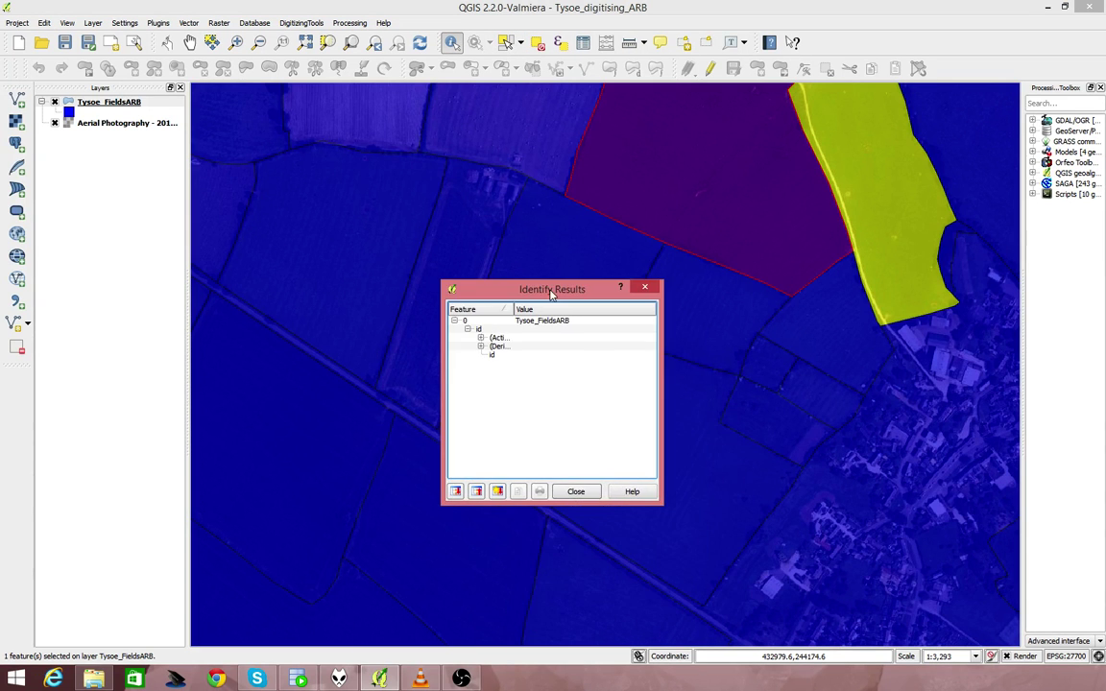
click(481, 346)
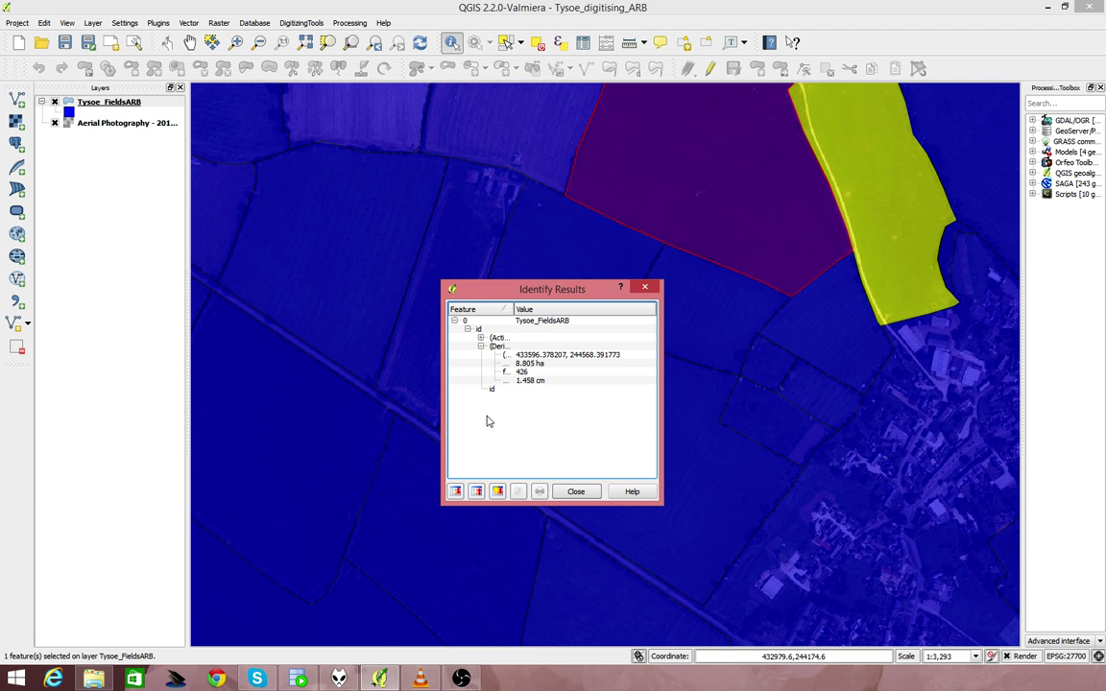
click(574, 492)
- Identify two more fields, ending with the large field along the village's western edge
click(605, 293)
click(571, 489)
click(687, 491)
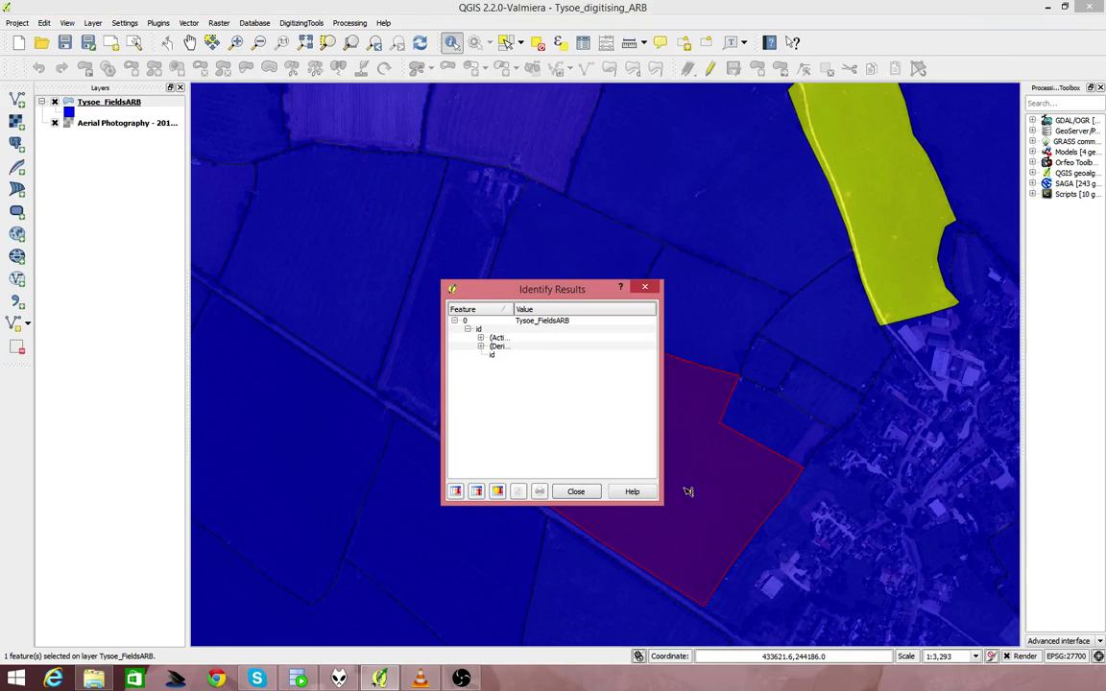
- Close the identify results and zoom the map to the full extent of the Tysoe_FieldsARB layer
click(646, 287)
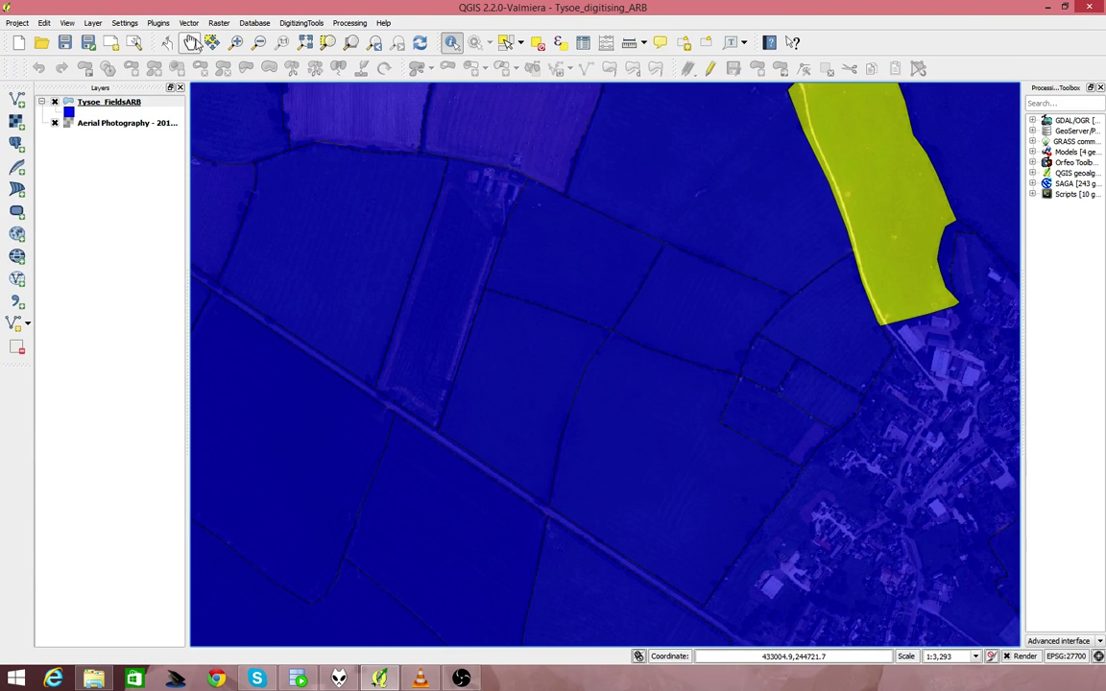
right_click(115, 102)
click(136, 112)
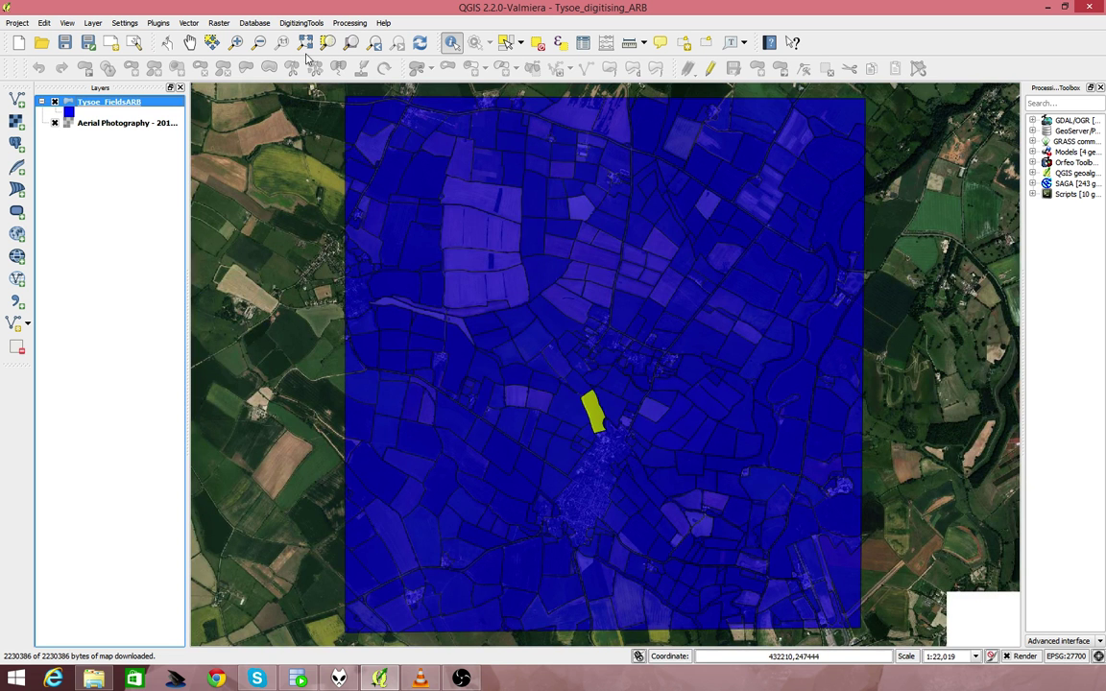
- Select fields north of the village one at a time, ending with the small field at the south-east corner of the large pale block
click(505, 44)
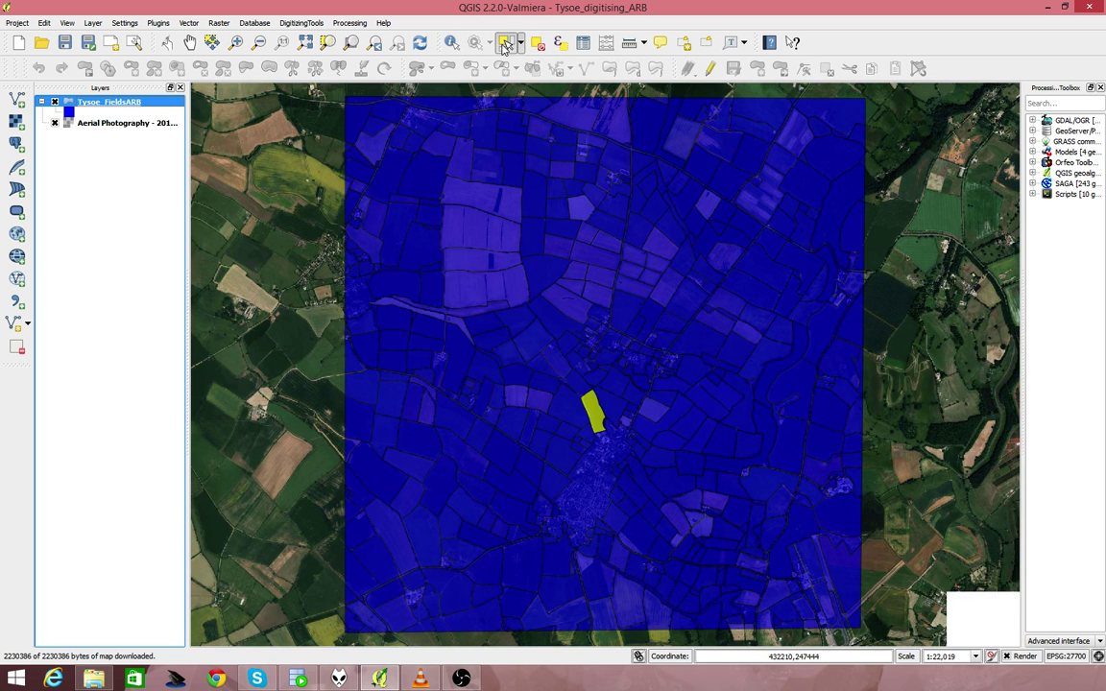
click(506, 289)
click(499, 259)
click(489, 226)
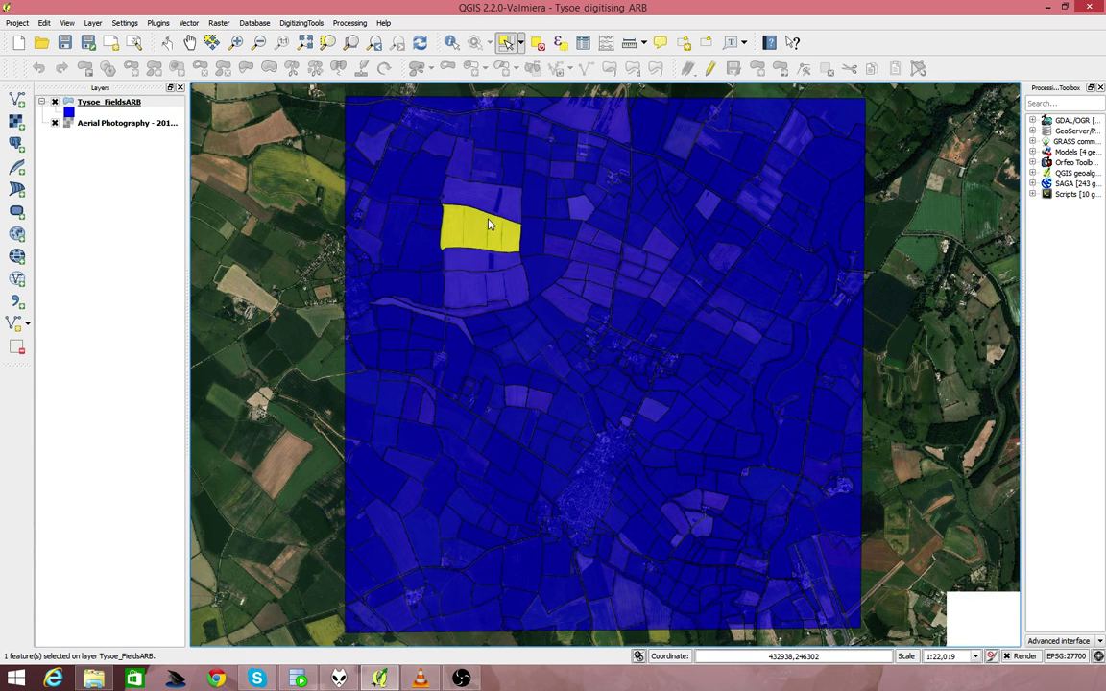
click(492, 187)
click(488, 171)
click(548, 274)
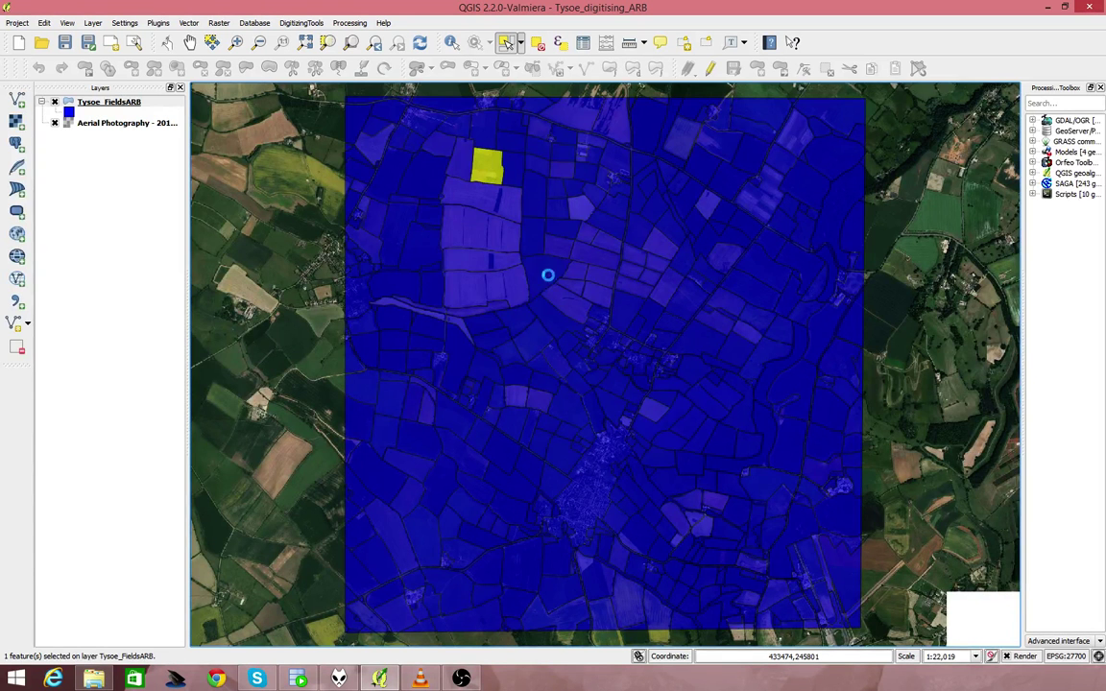
click(593, 295)
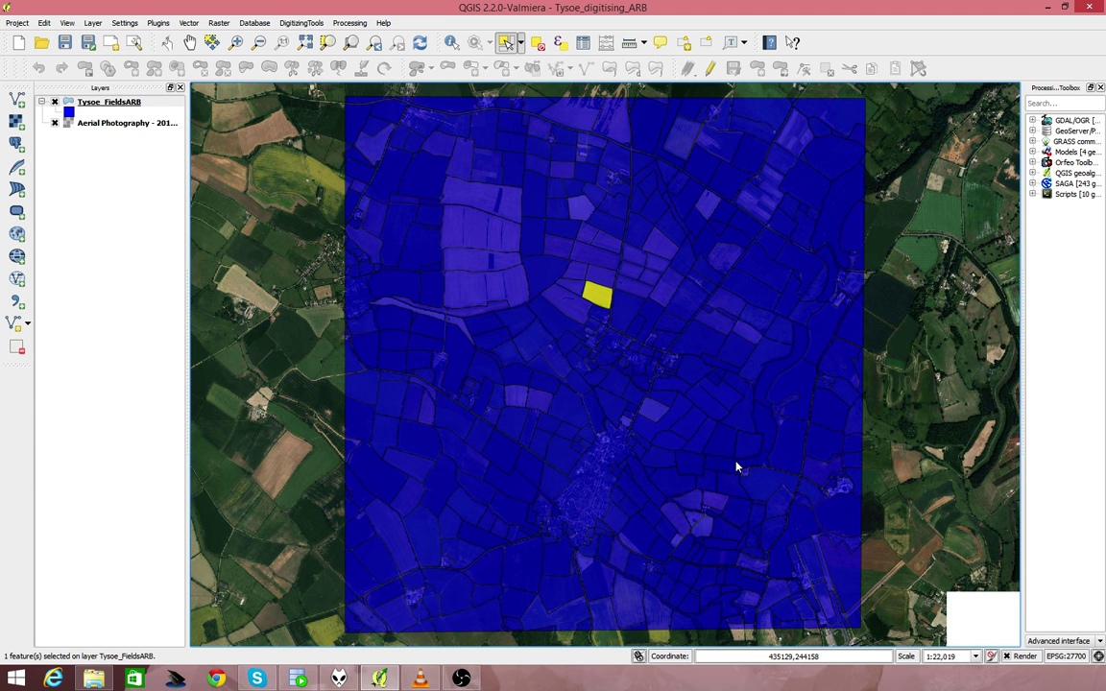
click(520, 325)
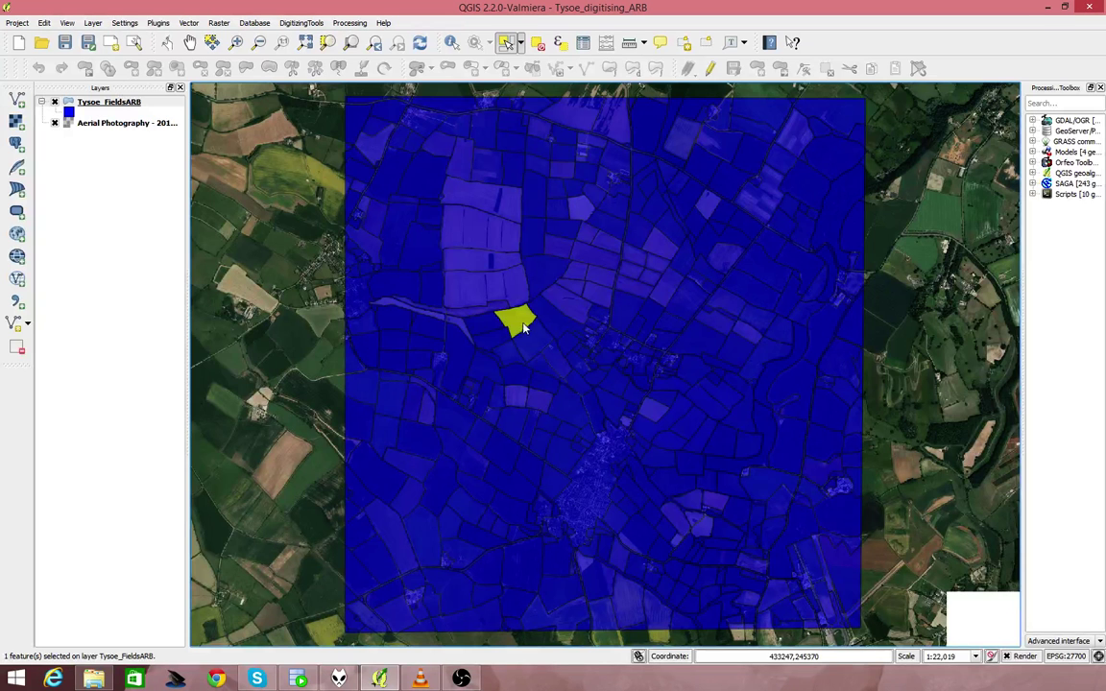